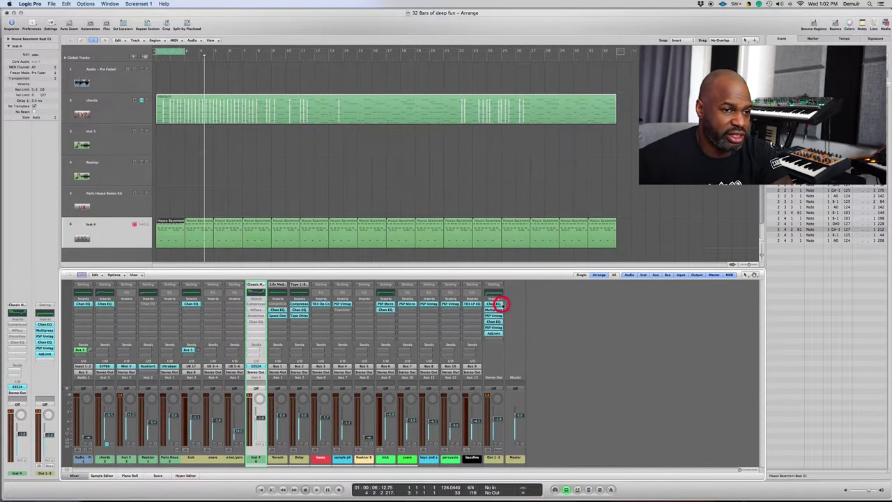
# Open the master output's Channel EQ and inspect its 500 Hz and 1200 Hz bands
pyautogui.click(493, 305)
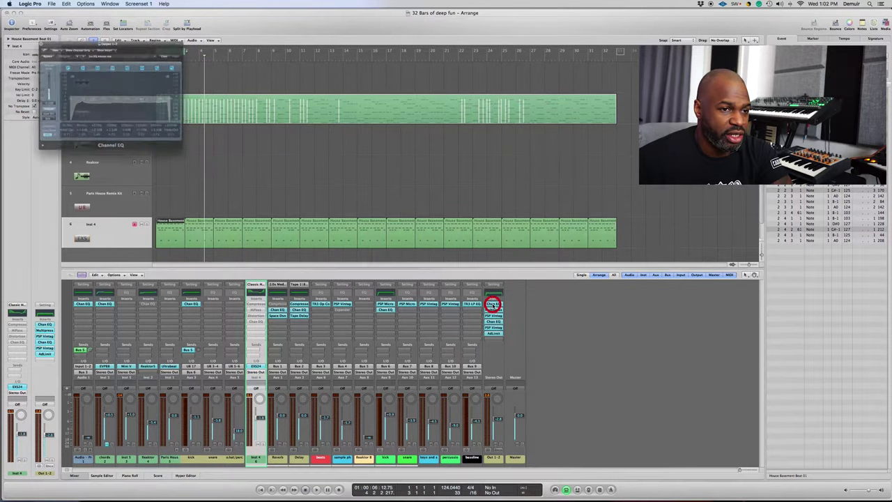
pyautogui.click(117, 138)
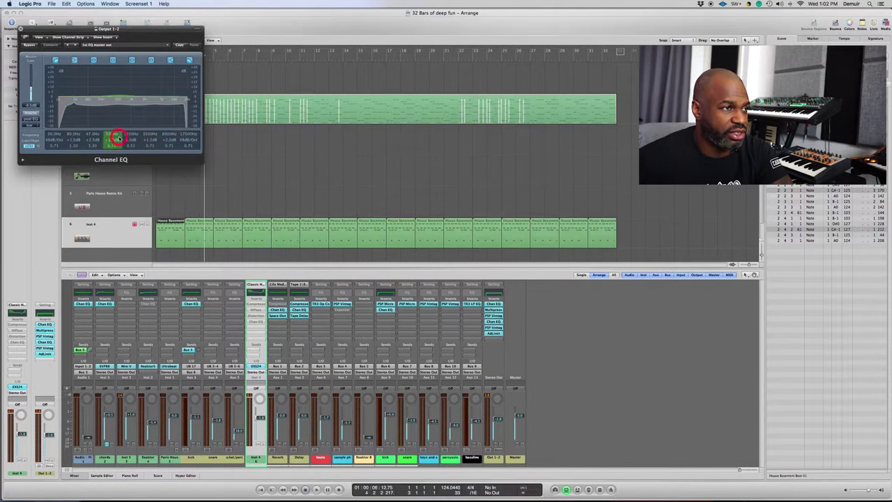
pyautogui.click(225, 124)
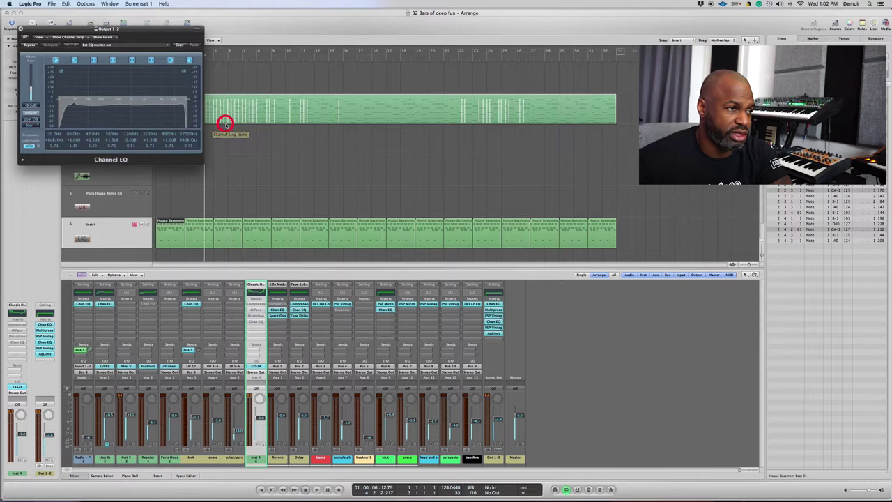
pyautogui.click(124, 97)
pyautogui.click(89, 104)
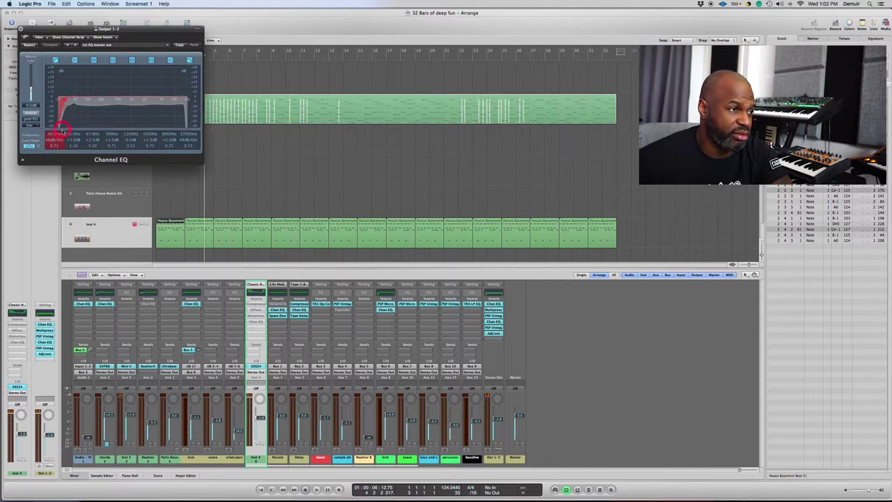
# Review the EQ's 30 Hz low-cut and 17000 Hz high-cut bands, nudging the low cut
pyautogui.moveTo(61, 131); pyautogui.dragTo(70, 105)
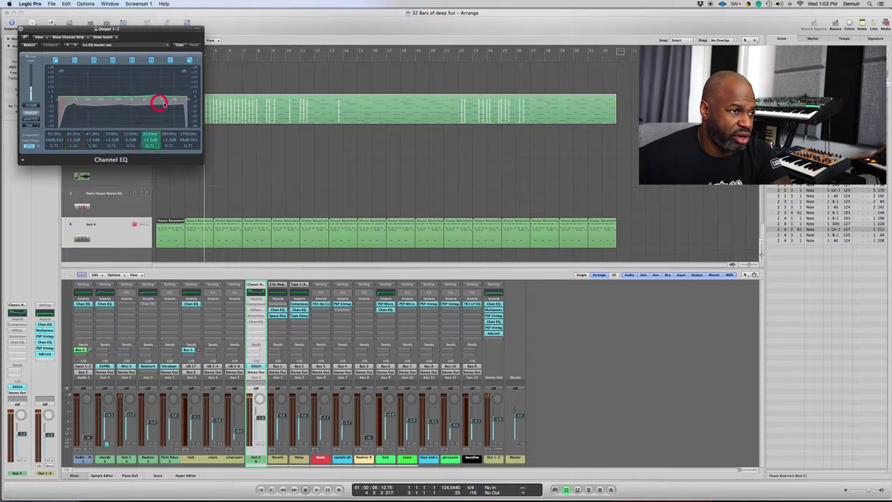
pyautogui.click(184, 108)
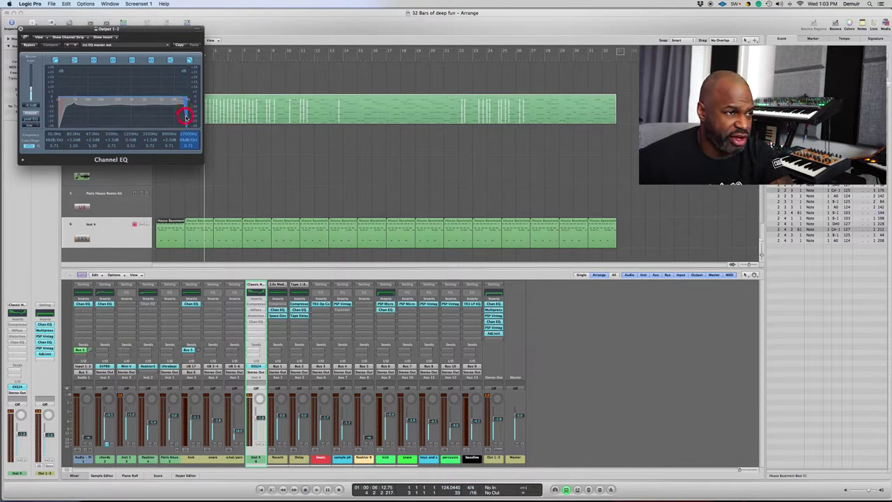
pyautogui.click(64, 103)
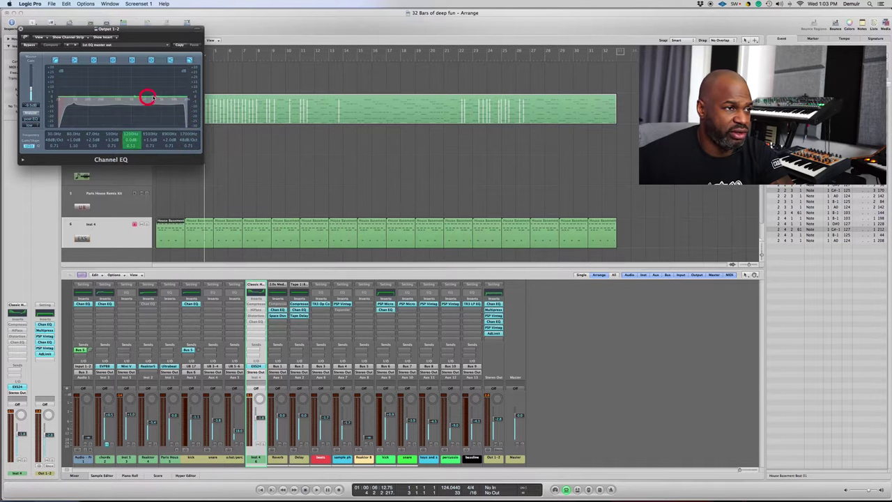
pyautogui.click(187, 105)
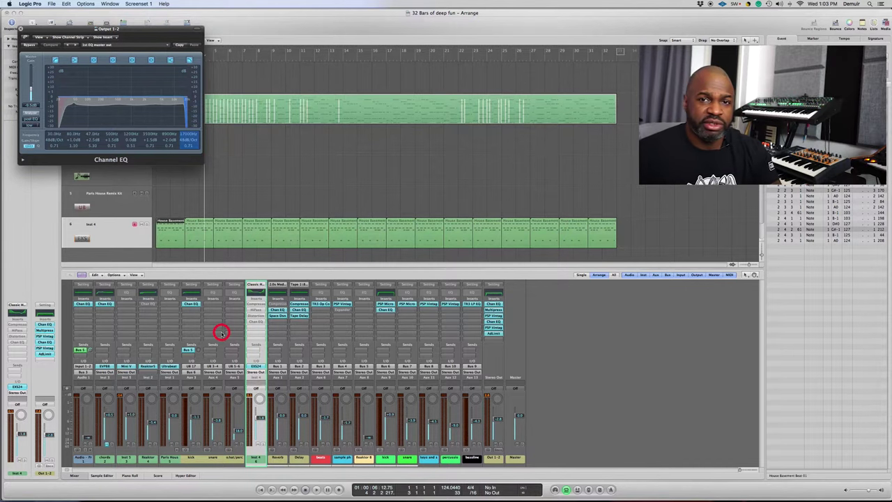
pyautogui.click(65, 105)
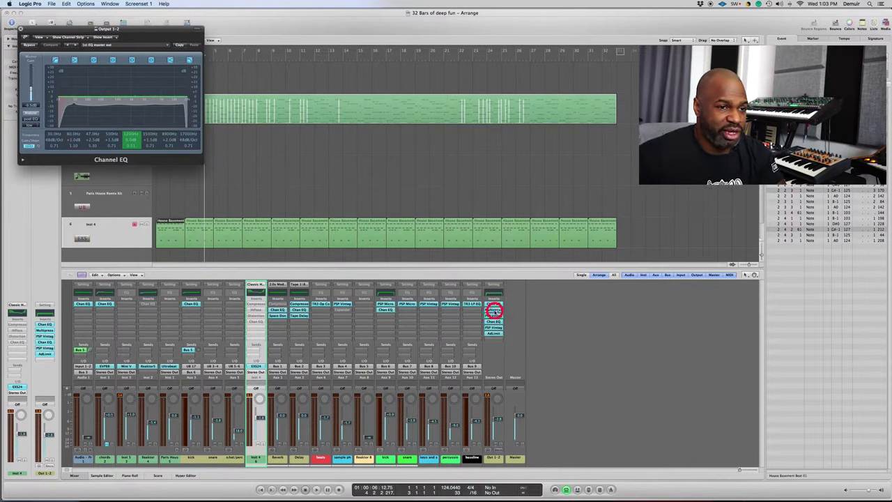
# Open the master Multipressor and adjust band 1's gain and crossover point
pyautogui.click(494, 310)
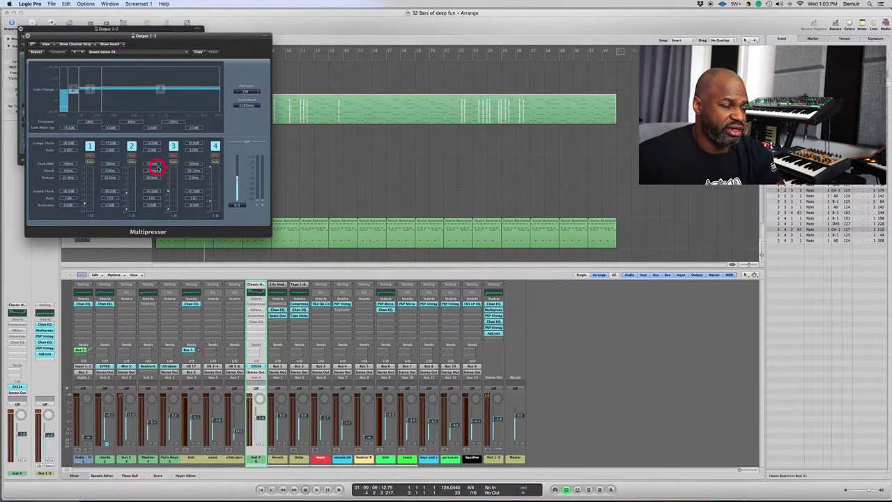
pyautogui.moveTo(69, 91); pyautogui.dragTo(74, 96)
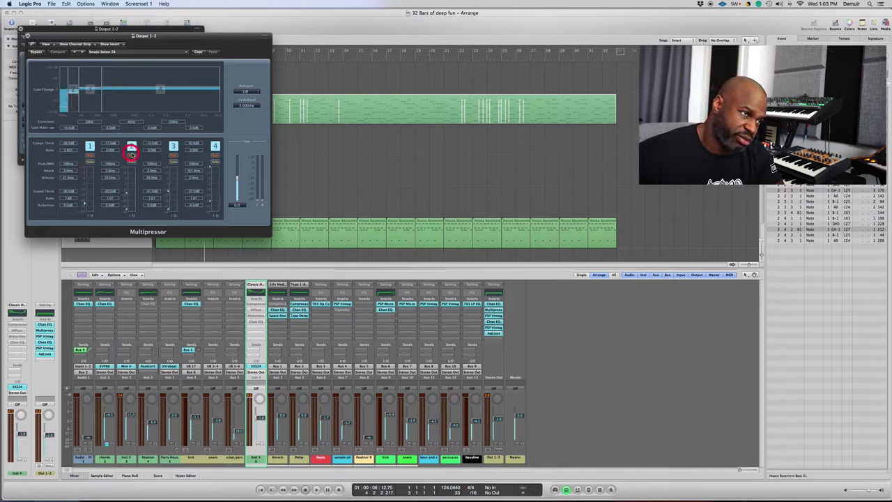
pyautogui.click(131, 146)
pyautogui.click(68, 94)
pyautogui.click(203, 99)
pyautogui.moveTo(112, 133); pyautogui.dragTo(120, 124)
pyautogui.click(91, 146)
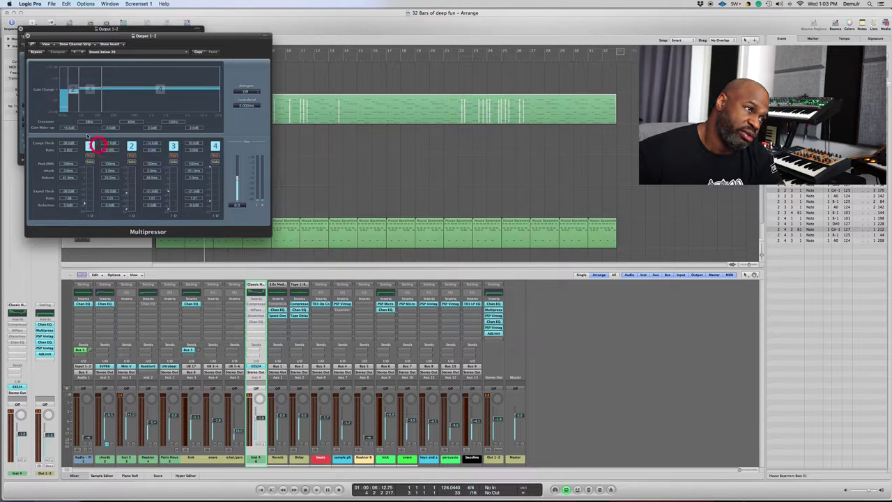
pyautogui.click(63, 105)
pyautogui.moveTo(63, 104); pyautogui.dragTo(88, 105)
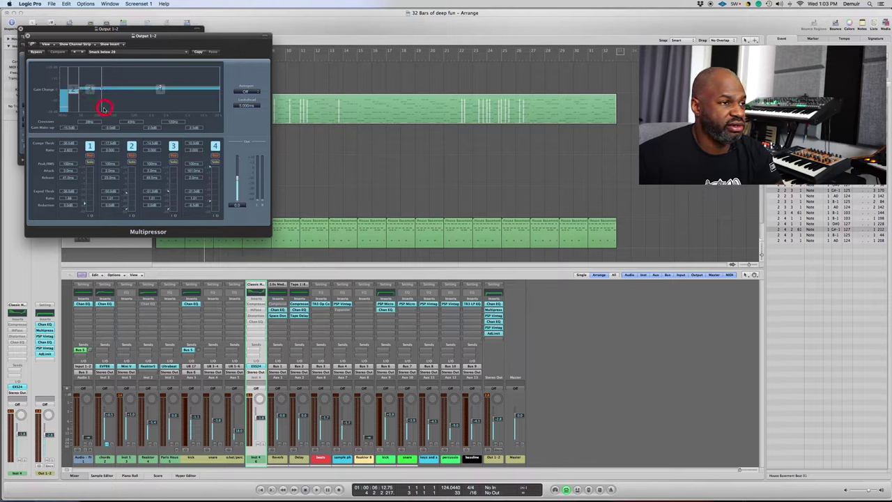
# Shift the lower-band crossover and raise band 1's compression threshold
pyautogui.click(80, 103)
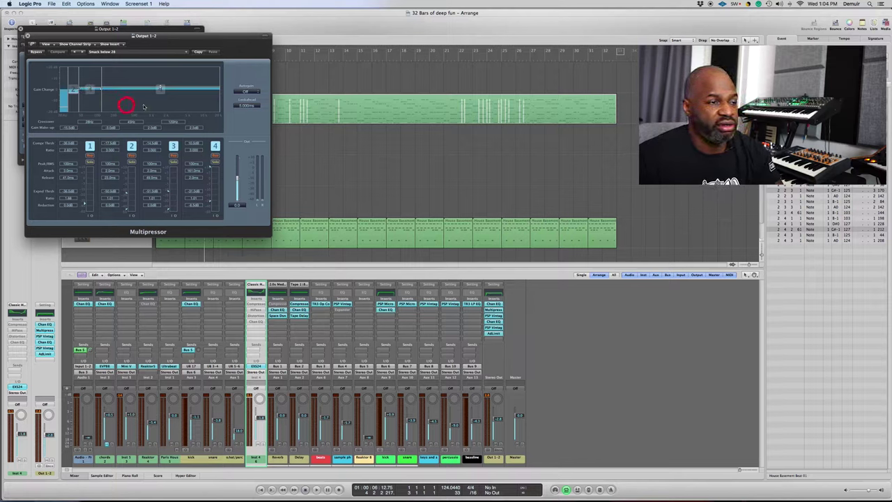
pyautogui.moveTo(143, 106); pyautogui.dragTo(166, 112)
pyautogui.click(256, 110)
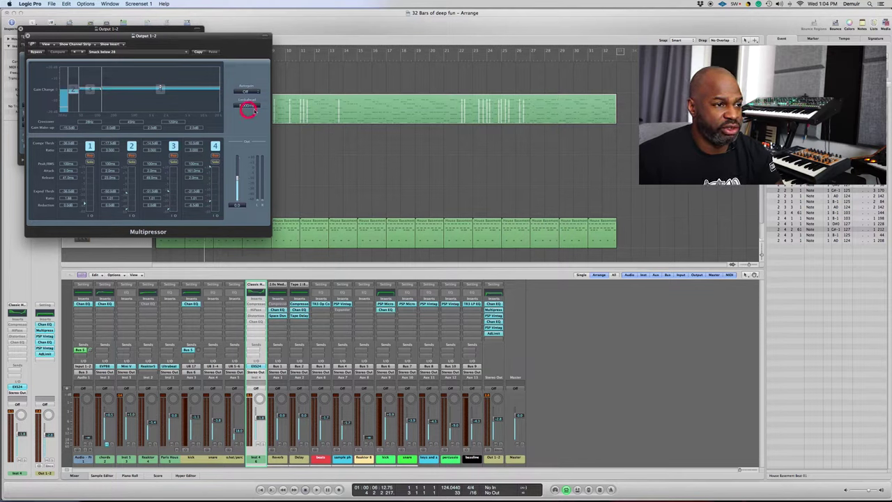
pyautogui.click(142, 200)
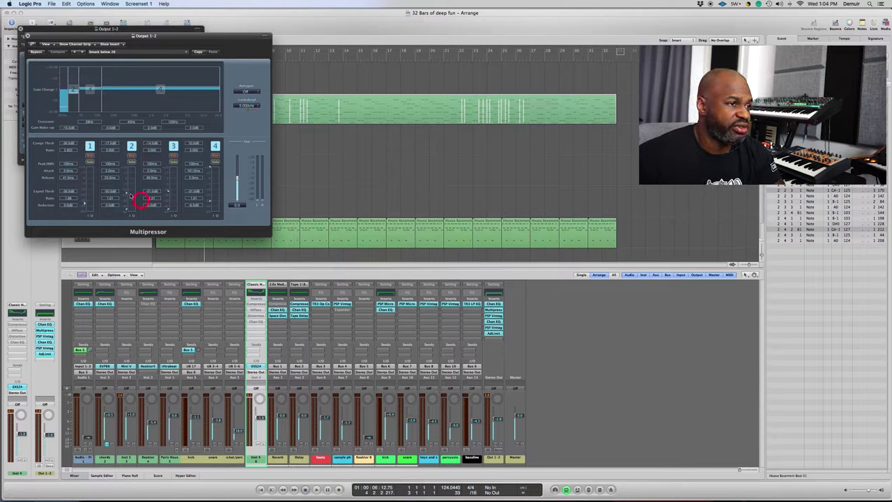
pyautogui.click(67, 146)
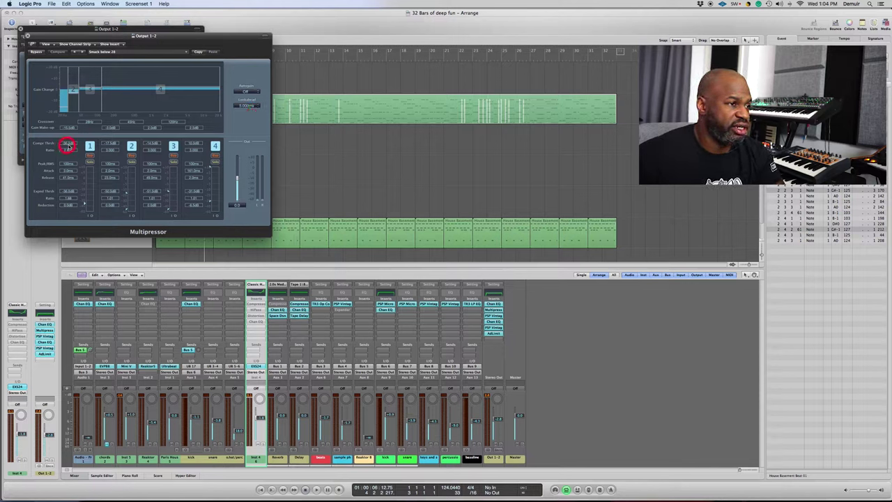
pyautogui.moveTo(68, 145); pyautogui.dragTo(195, 143)
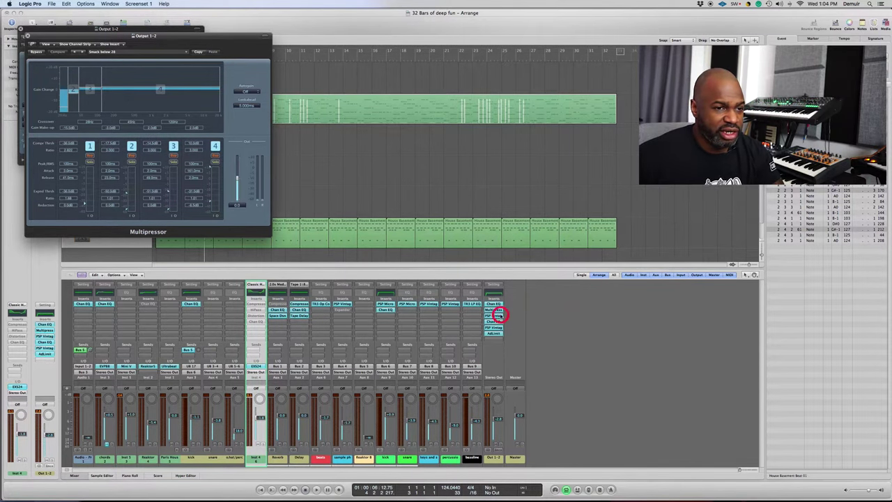
# Open the master VintageWarmer2 beside the Multipressor and adjust its low-band frequency
pyautogui.click(493, 317)
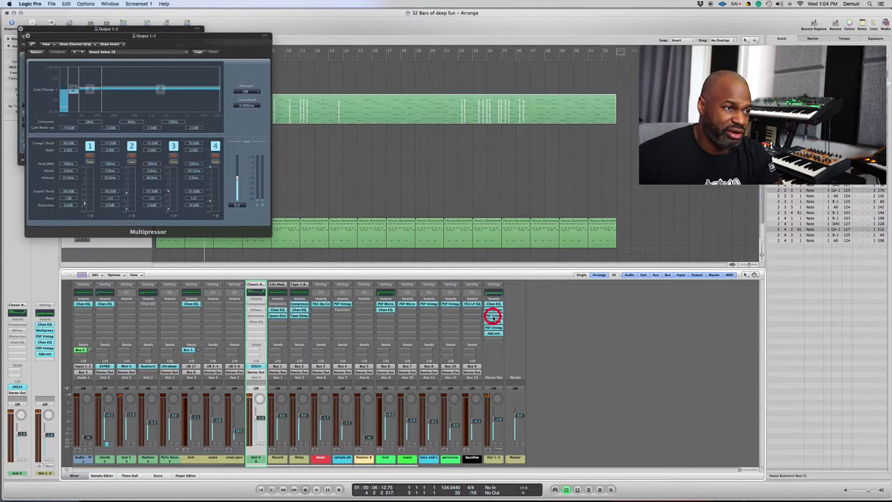
pyautogui.click(493, 317)
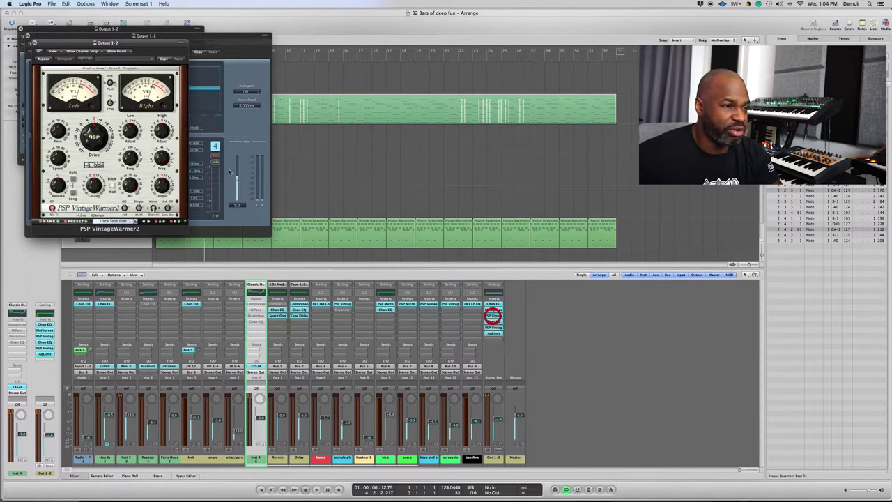
pyautogui.moveTo(104, 43); pyautogui.dragTo(179, 64)
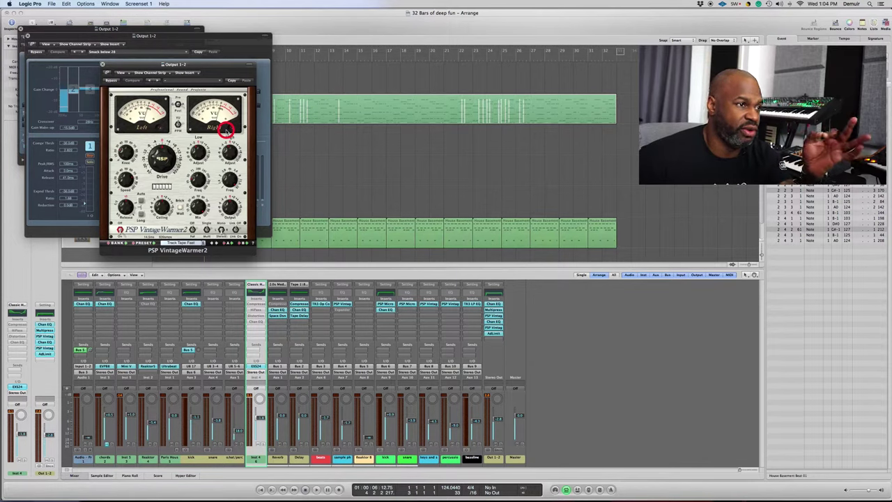
pyautogui.moveTo(192, 66)
pyautogui.mouseDown()
pyautogui.moveTo(208, 79)
pyautogui.moveTo(184, 76)
pyautogui.mouseUp()
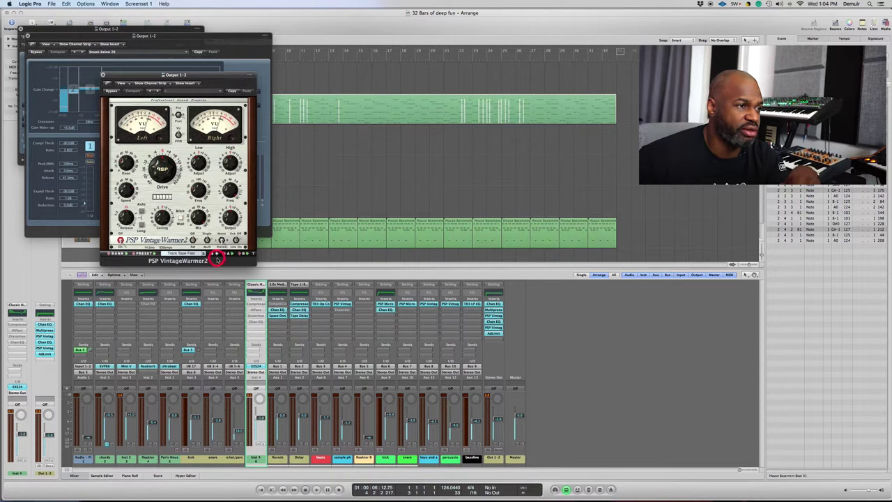
pyautogui.moveTo(163, 175)
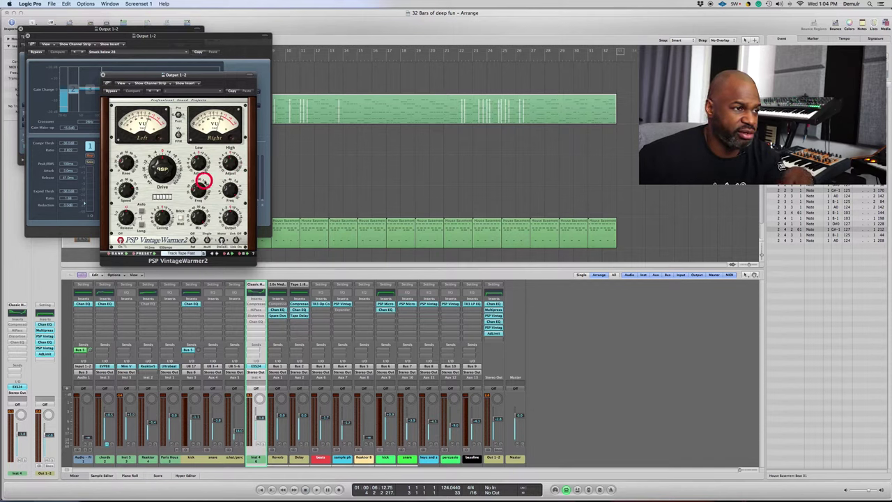
pyautogui.moveTo(202, 182); pyautogui.dragTo(208, 189)
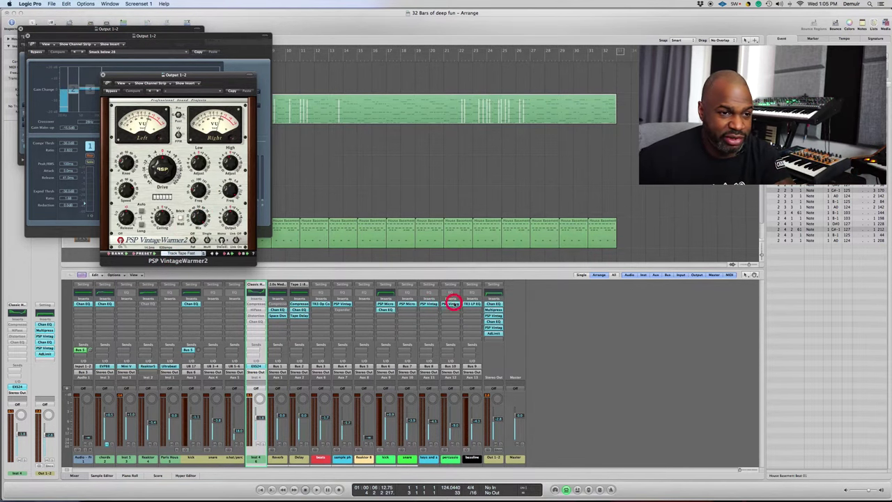
# Open the master's second Channel EQ and move its window down beside the others
pyautogui.click(494, 322)
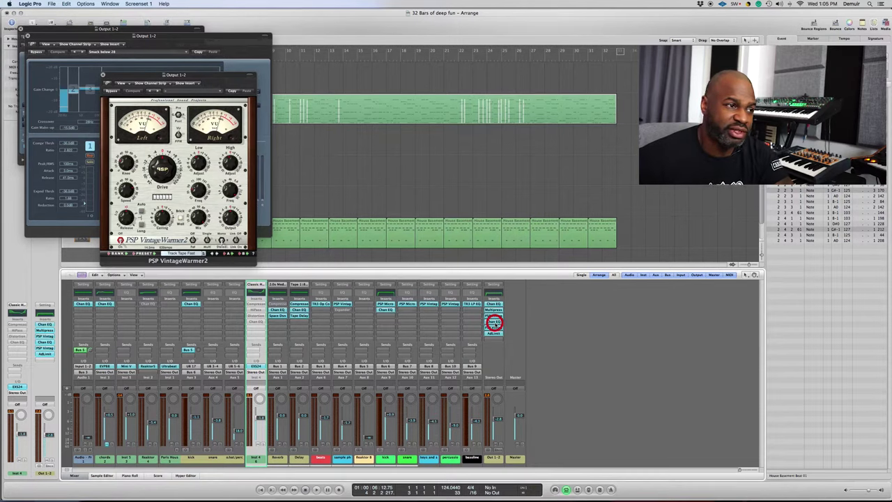
pyautogui.click(493, 323)
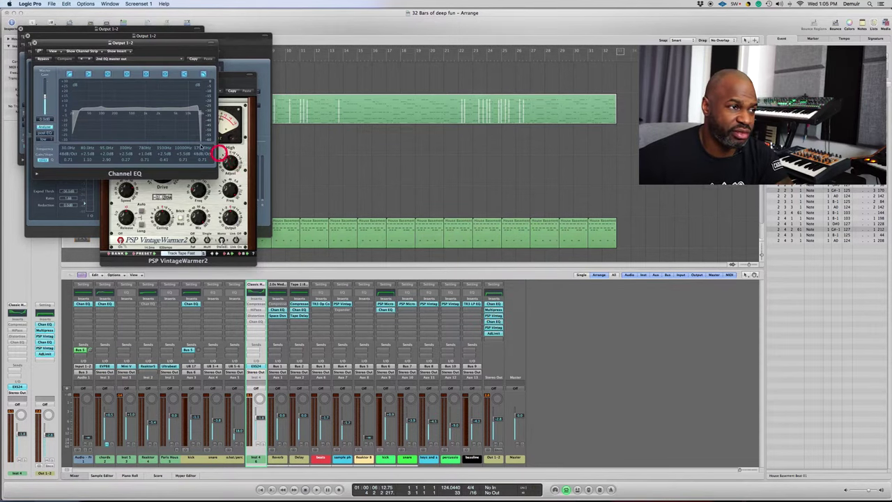
pyautogui.click(169, 133)
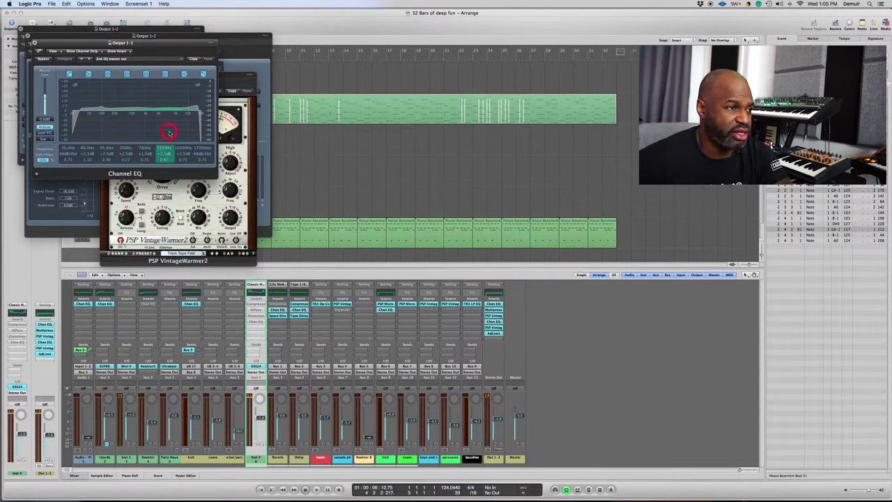
pyautogui.click(79, 89)
pyautogui.click(169, 149)
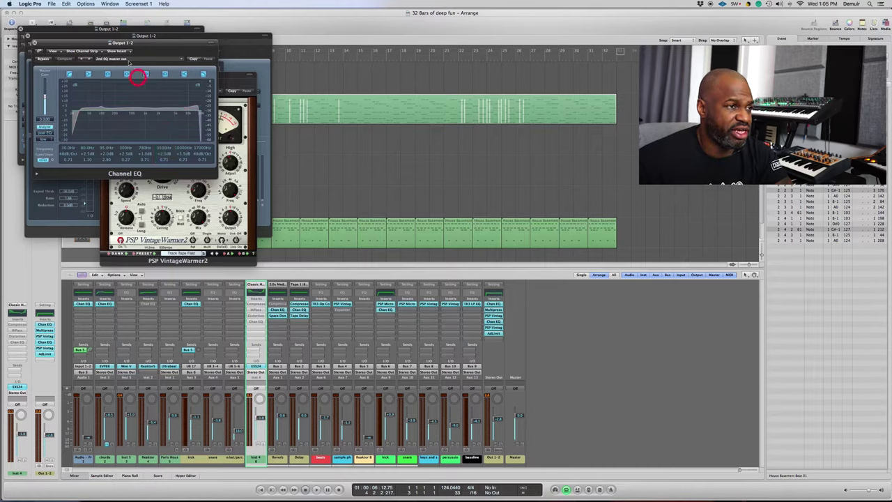
pyautogui.click(145, 36)
pyautogui.moveTo(150, 45); pyautogui.dragTo(307, 145)
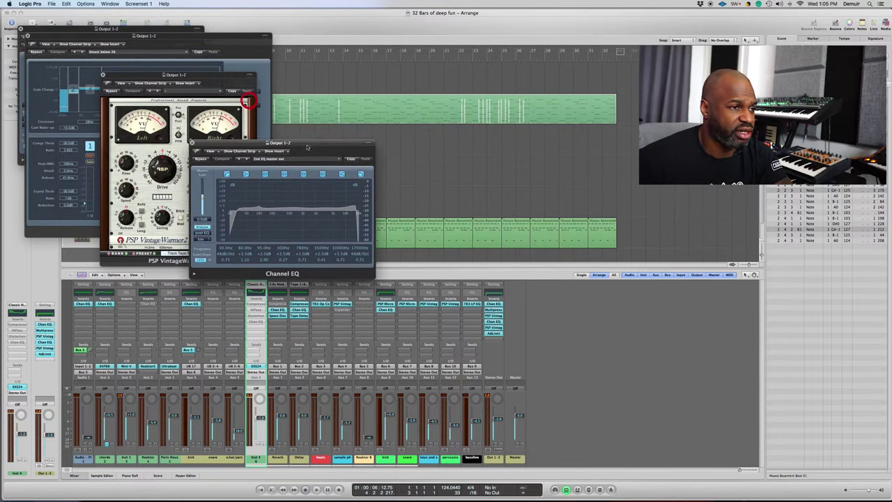
pyautogui.click(152, 110)
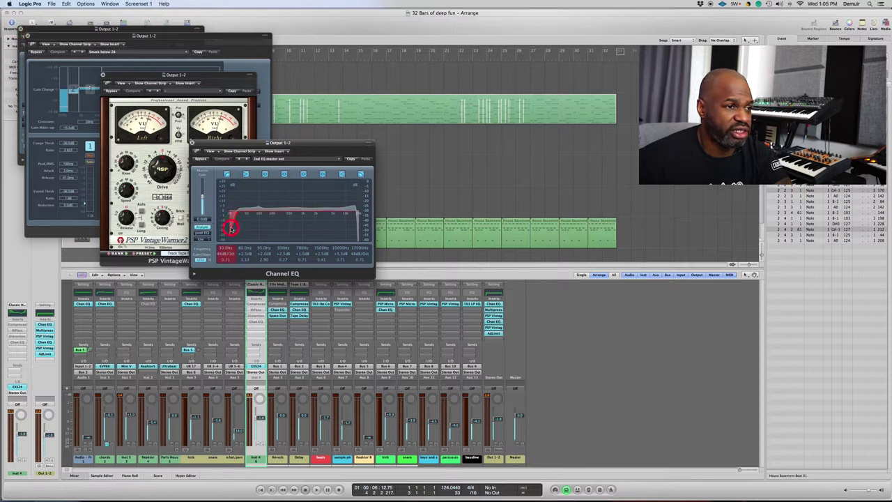
# Nudge the second EQ's low-cut and another curve band, then reopen the first Channel EQ
pyautogui.moveTo(229, 240); pyautogui.dragTo(231, 231)
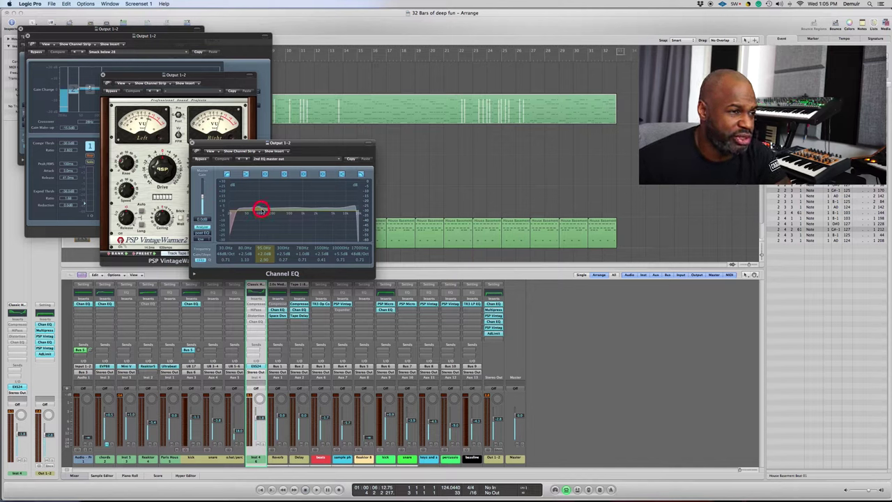
pyautogui.moveTo(275, 212)
pyautogui.mouseDown()
pyautogui.moveTo(342, 207)
pyautogui.moveTo(279, 209)
pyautogui.moveTo(323, 220)
pyautogui.mouseUp()
pyautogui.click(530, 324)
pyautogui.click(488, 286)
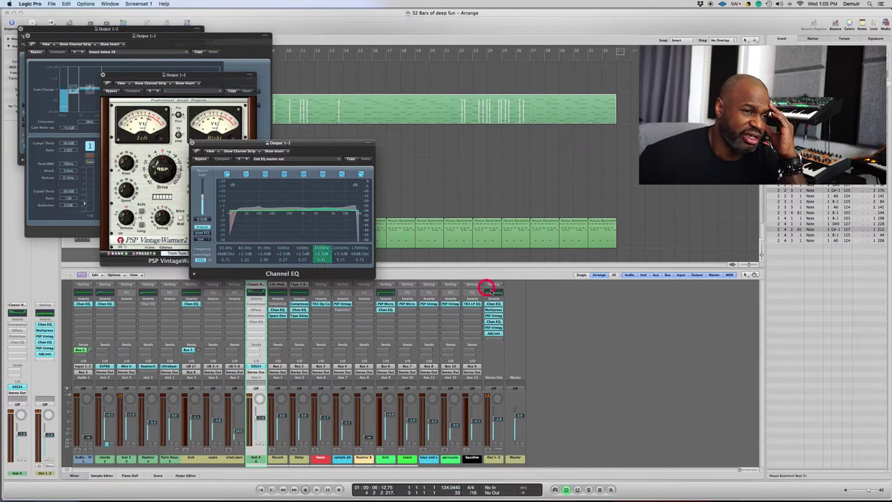
pyautogui.click(483, 282)
pyautogui.click(493, 305)
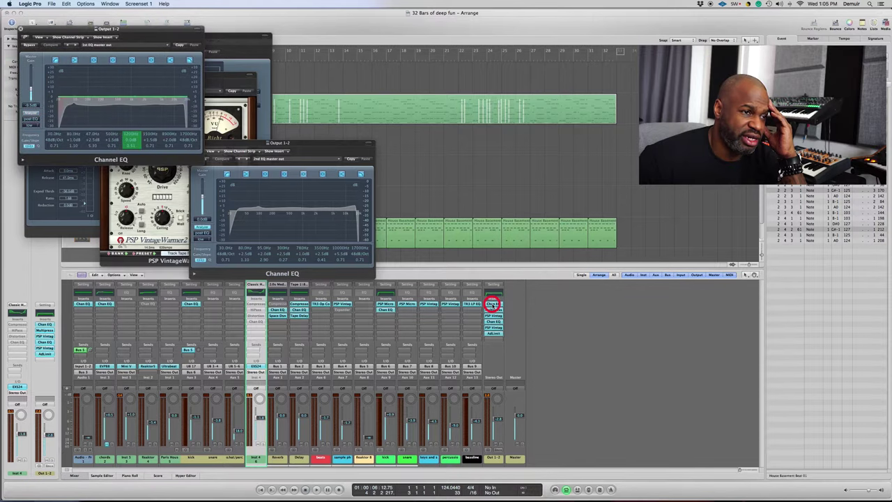
# Check the 95 Hz, 30 Hz and 780 Hz EQ bands, close the first EQ, open the second VintageWarmer2
pyautogui.click(75, 46)
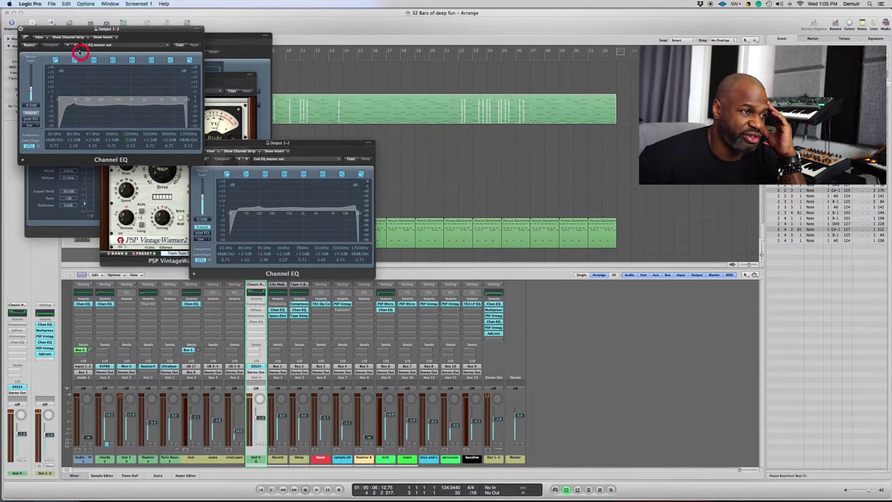
pyautogui.click(130, 97)
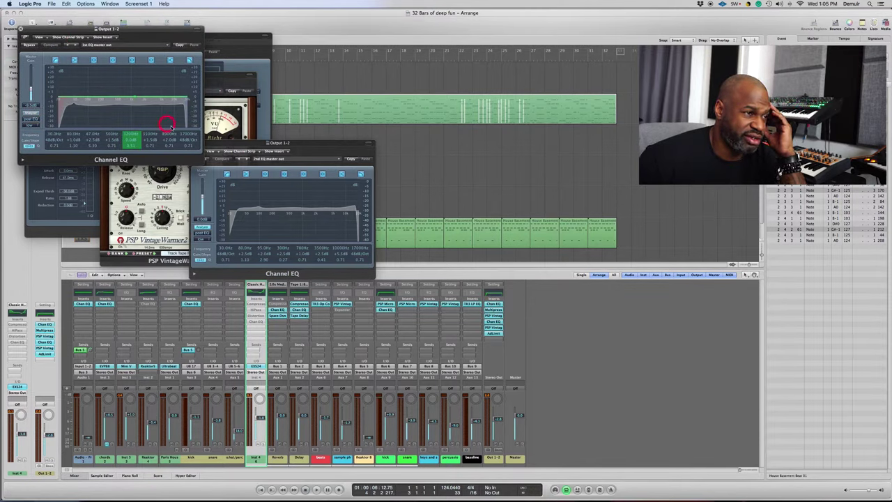
pyautogui.click(269, 220)
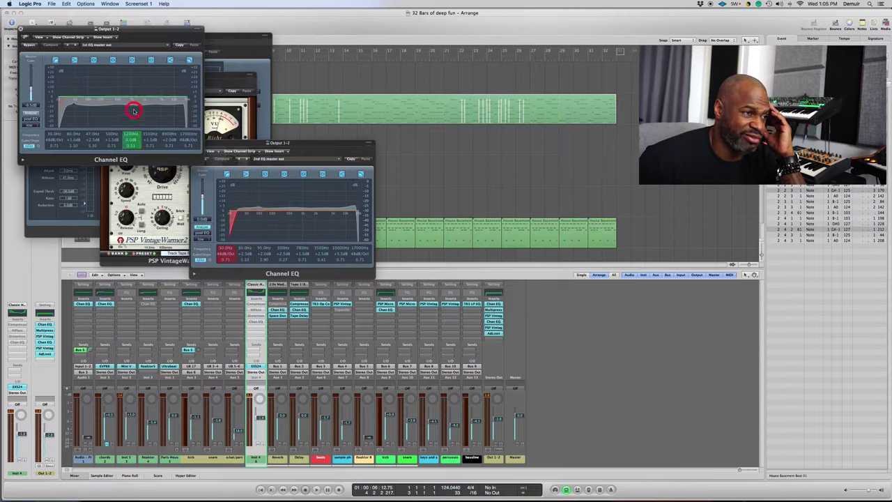
pyautogui.click(145, 135)
pyautogui.click(22, 29)
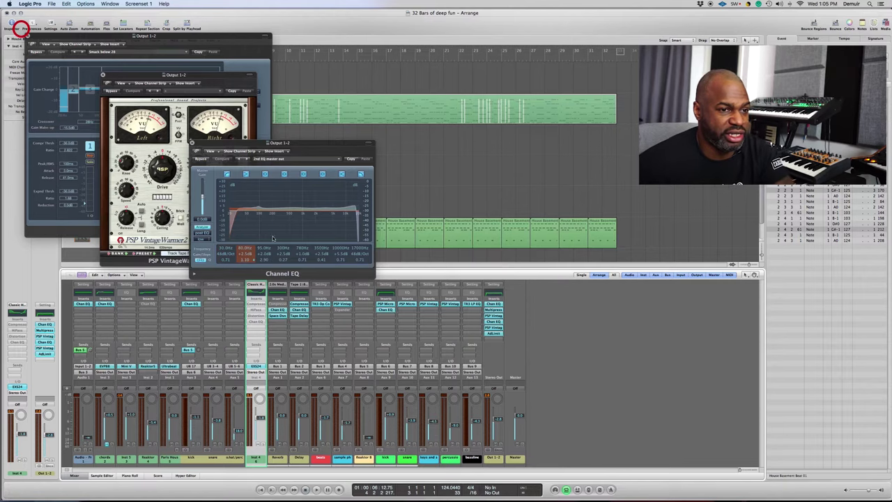
pyautogui.click(292, 252)
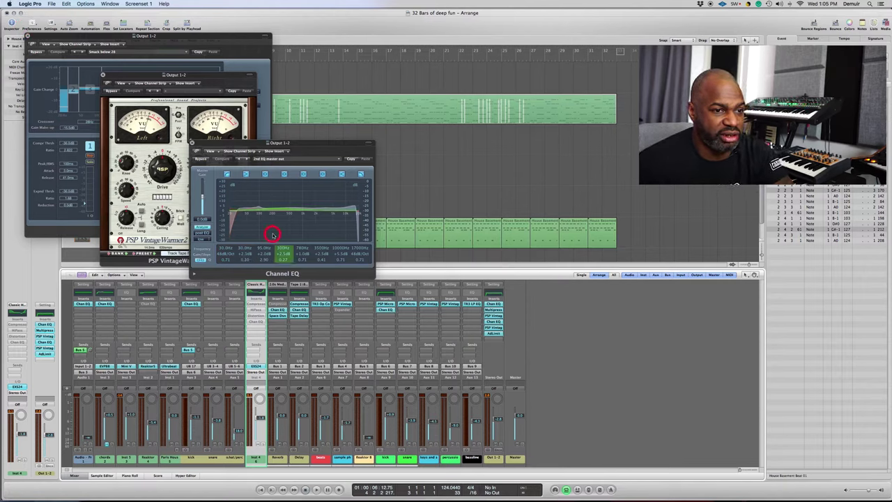
pyautogui.click(493, 329)
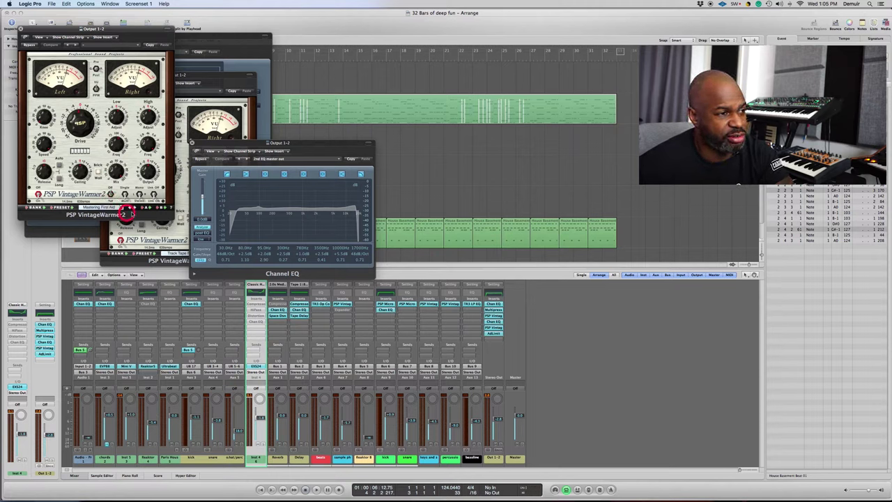
# Open the Adaptive Limiter from the AdLimit slot on the Out 1-2 strip
pyautogui.click(493, 334)
pyautogui.click(493, 334)
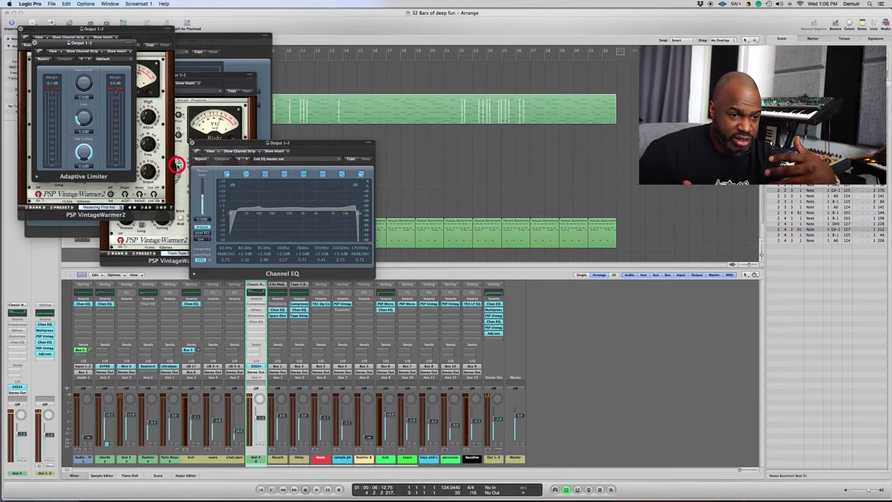
# Select the second EQ's 30 Hz low cut and ease the Stereo Out fader down slightly
pyautogui.click(255, 229)
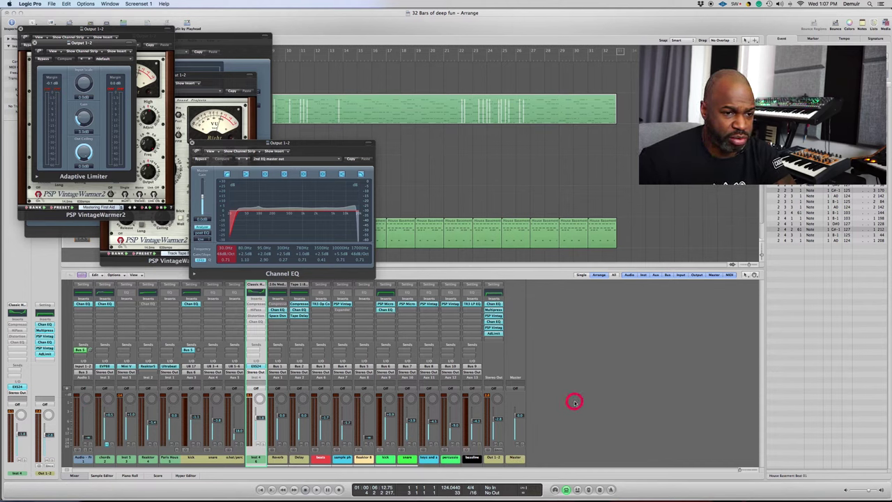
pyautogui.moveTo(488, 412); pyautogui.dragTo(495, 422)
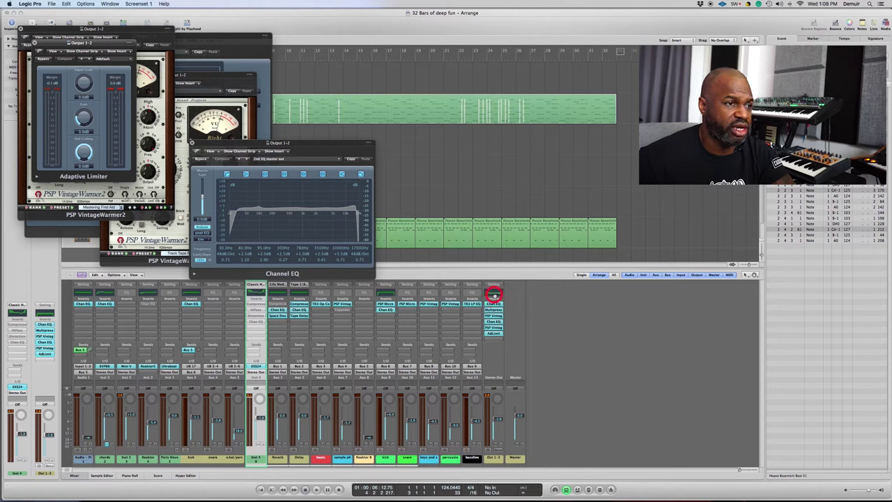
# Reopen the first Channel EQ, boost 510 Hz to about +1.5 dB, and tweak the 17000 Hz high cut
pyautogui.click(494, 296)
pyautogui.moveTo(119, 92); pyautogui.dragTo(115, 105)
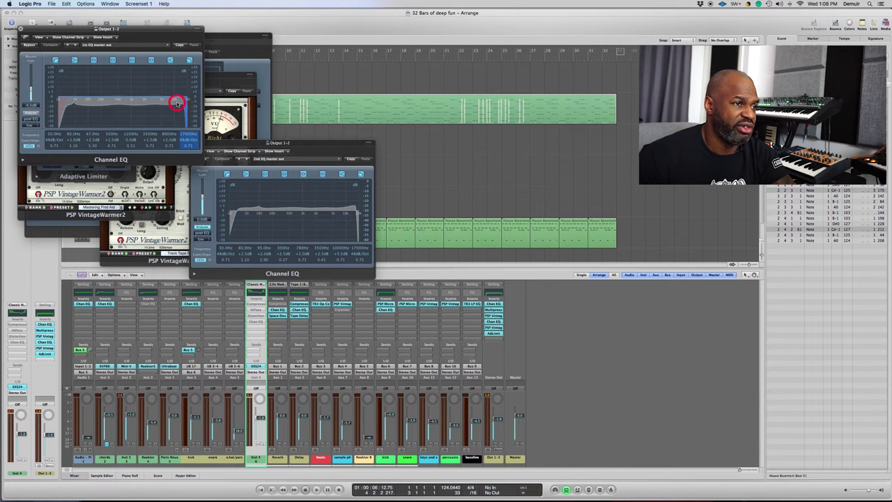
pyautogui.moveTo(177, 103); pyautogui.dragTo(176, 106)
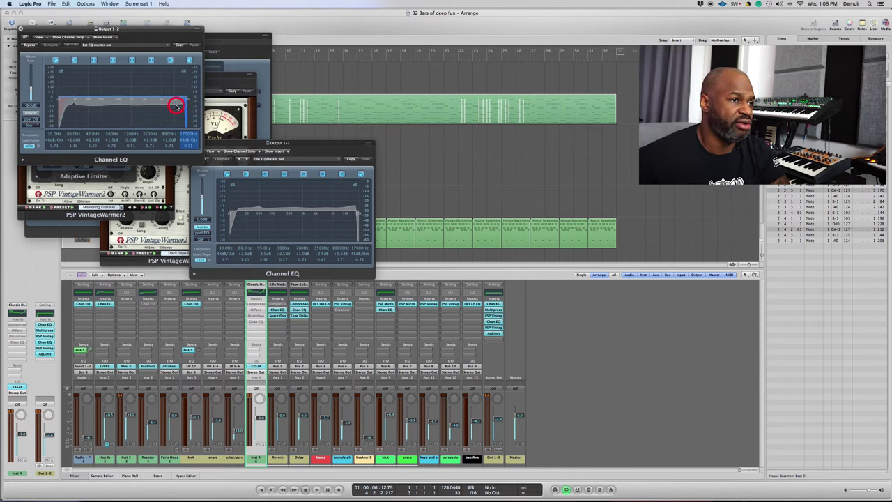
pyautogui.moveTo(177, 104)
pyautogui.mouseDown()
pyautogui.moveTo(185, 95)
pyautogui.moveTo(181, 104)
pyautogui.mouseUp()
# Adjust the 780 Hz band on the second Channel EQ
pyautogui.click(302, 171)
pyautogui.click(313, 145)
pyautogui.moveTo(301, 211); pyautogui.dragTo(301, 211)
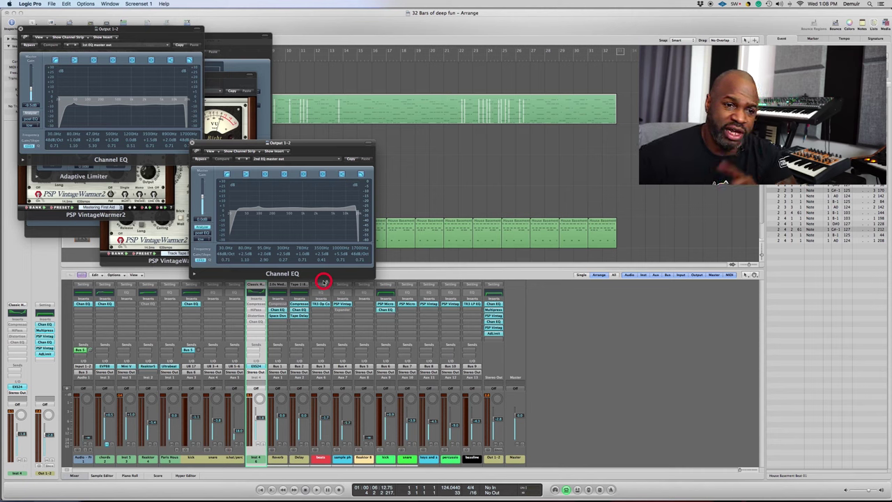
pyautogui.moveTo(481, 496)
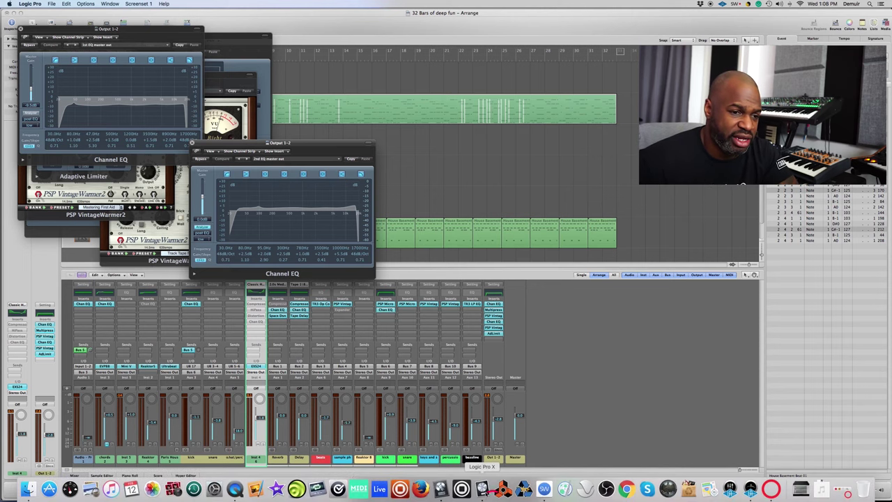